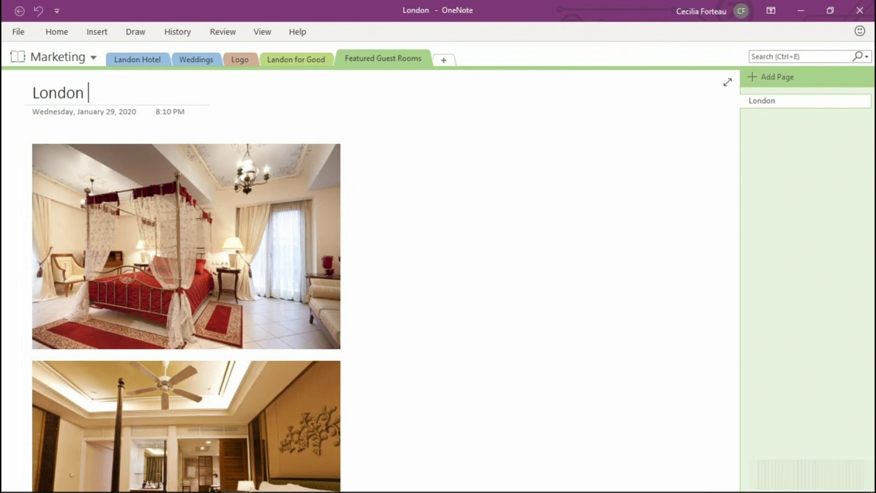
- Check the Office account information and update options, then return to the notebook
click(25, 33)
click(40, 251)
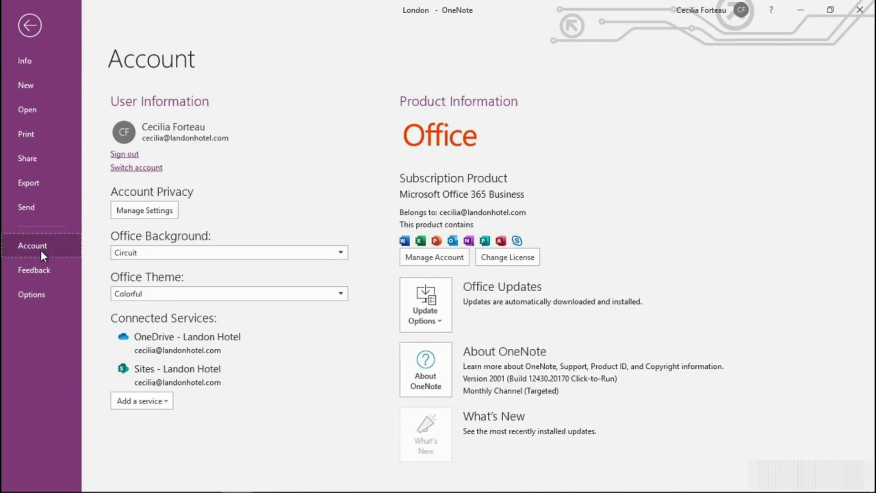
click(442, 322)
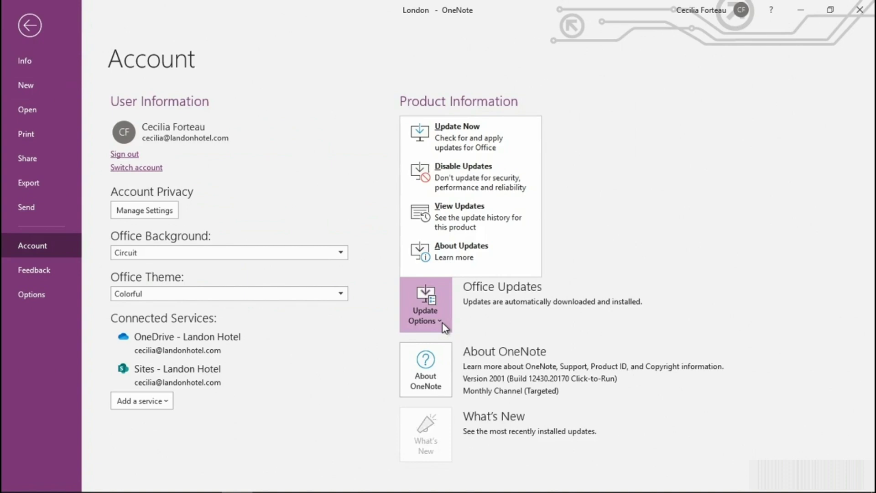
click(32, 24)
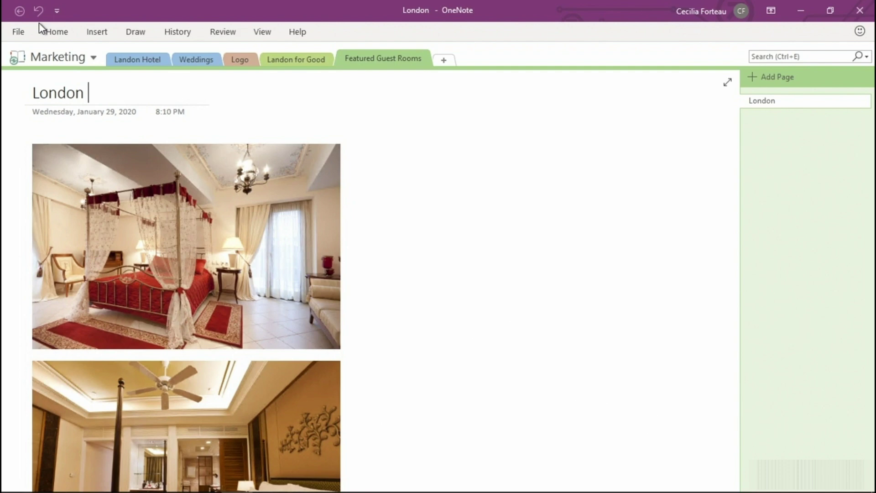
- Close the Weddings notebook from its settings on the Info page
click(14, 32)
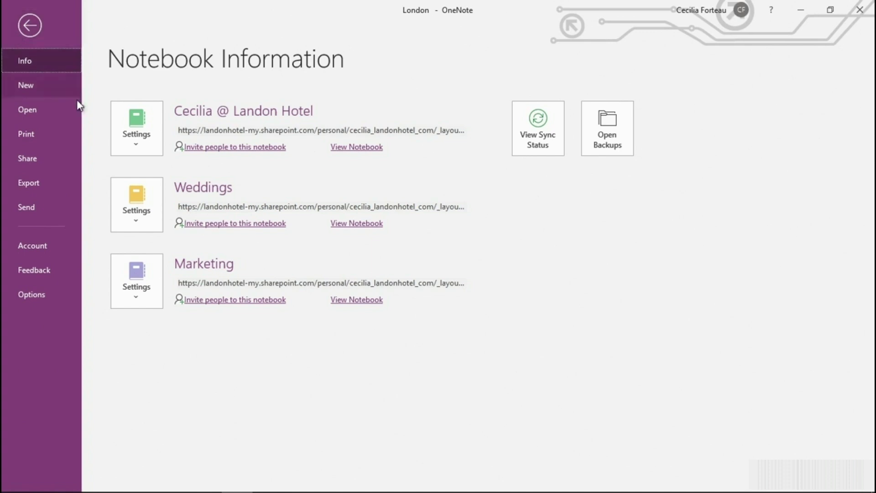
click(137, 220)
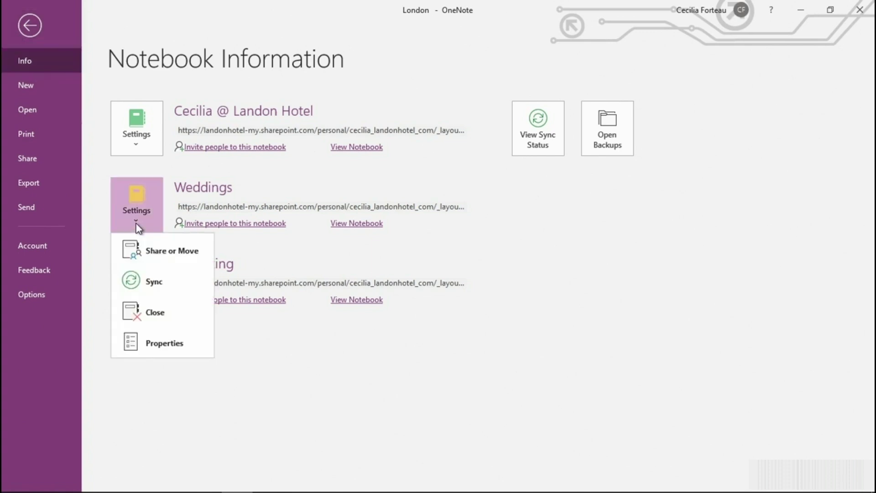
click(142, 312)
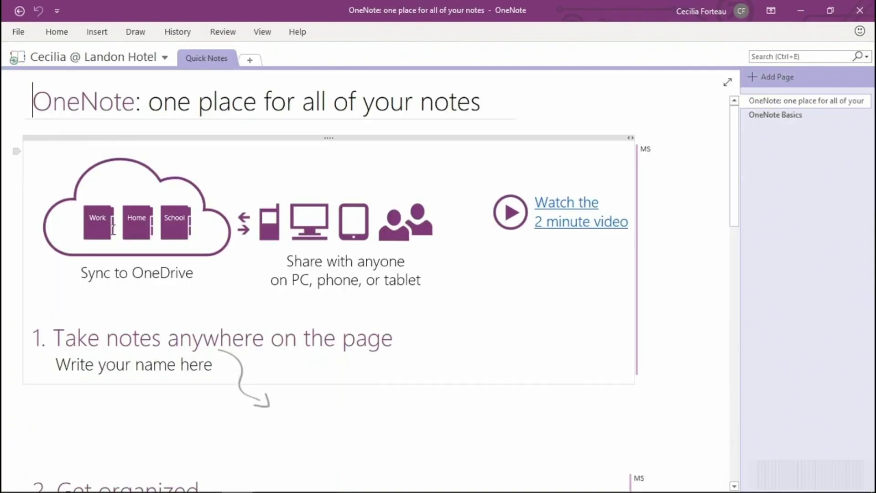
- Reopen the Weddings notebook from the Recent notebooks list
click(19, 30)
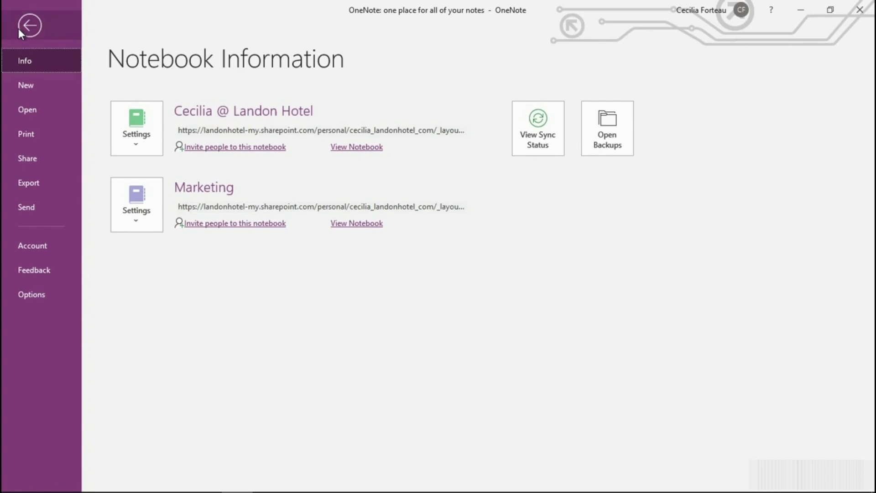
click(29, 112)
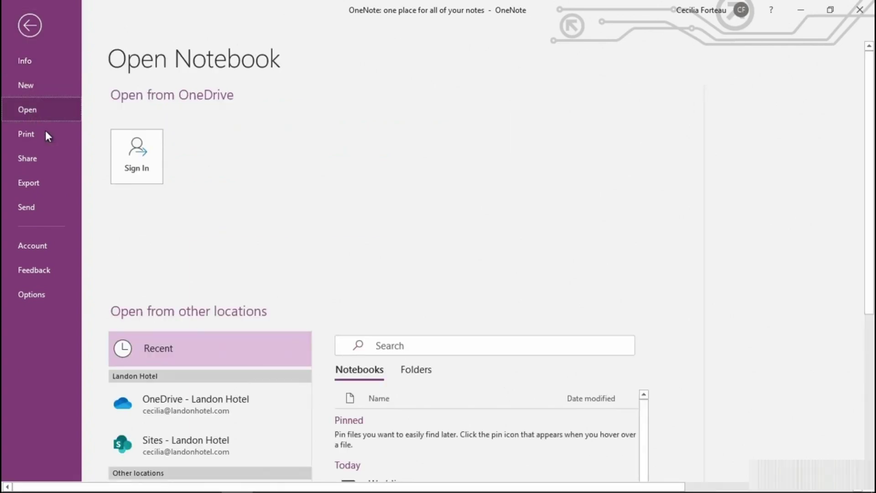
scroll(143, 257, down, 4)
scroll(144, 257, down, 3)
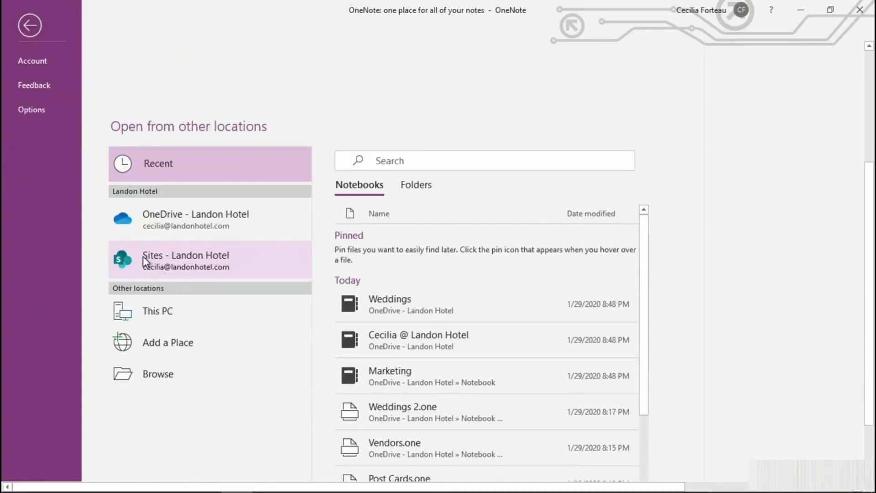
click(384, 272)
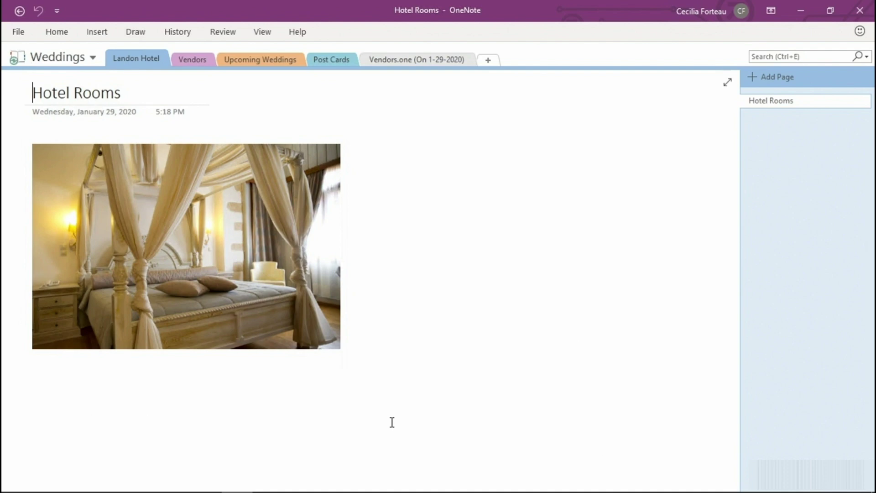
- Copy the Weddings notebook's online URL from the Notebook Information page
click(18, 33)
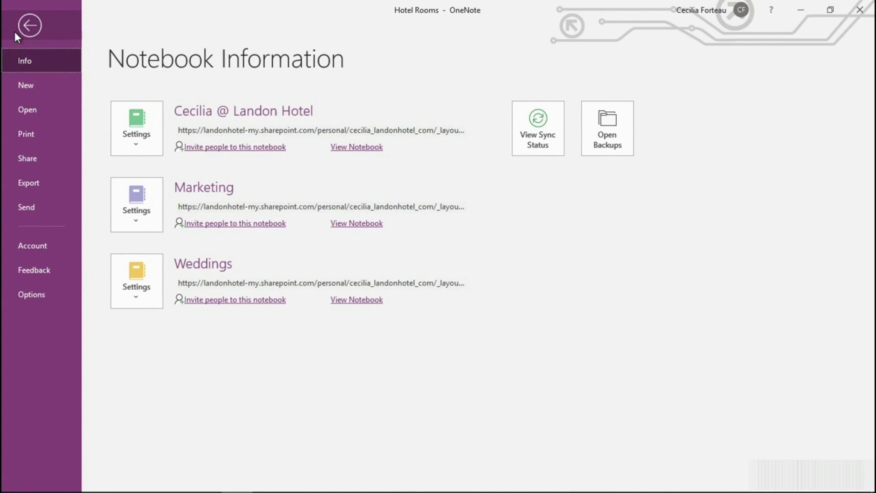
right_click(266, 282)
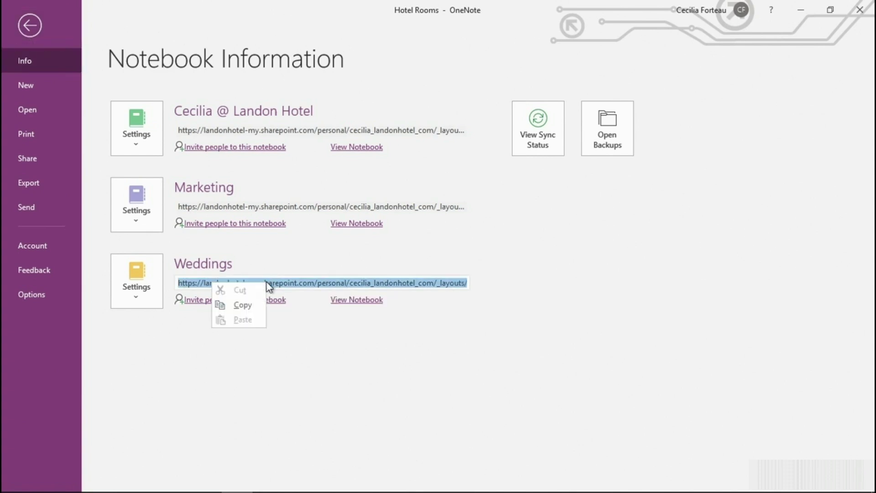
click(256, 305)
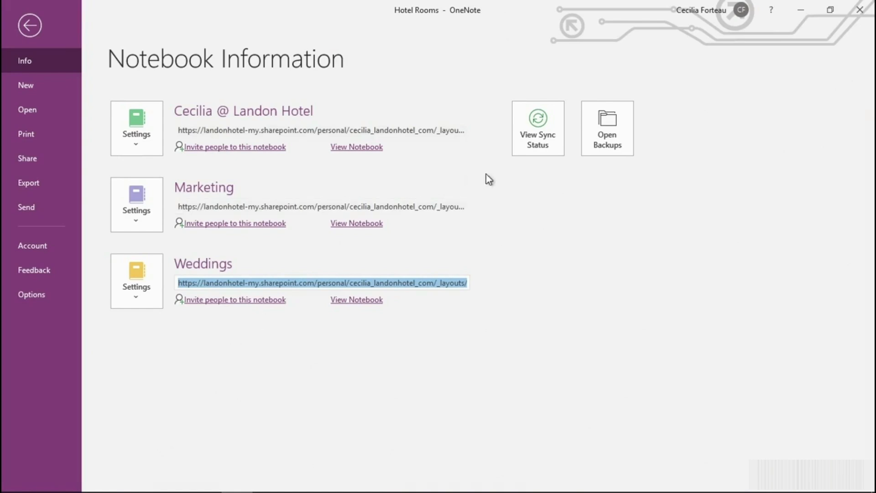
- Review all notebooks' sync status until Weddings syncs, then return to the Hotel Rooms page
click(526, 152)
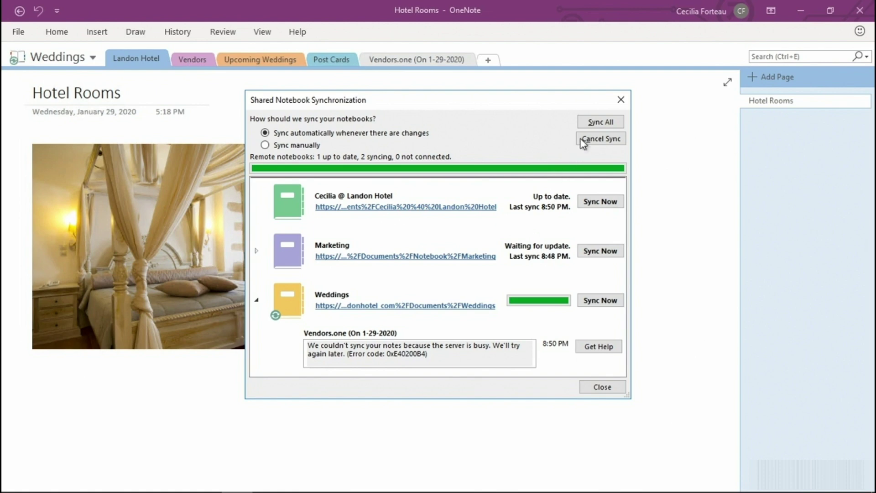
click(620, 99)
click(620, 102)
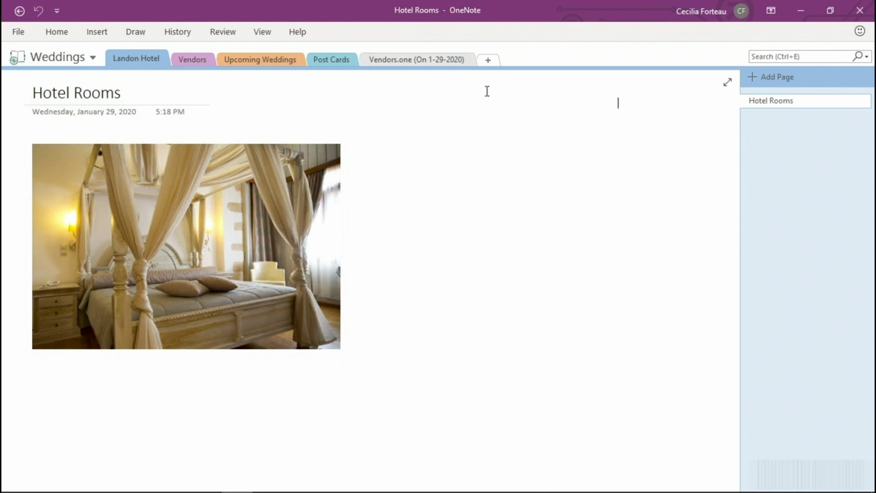
- Copy the Landon Hotel section into the Weddings notebook, creating Landon Hotel 2
right_click(137, 61)
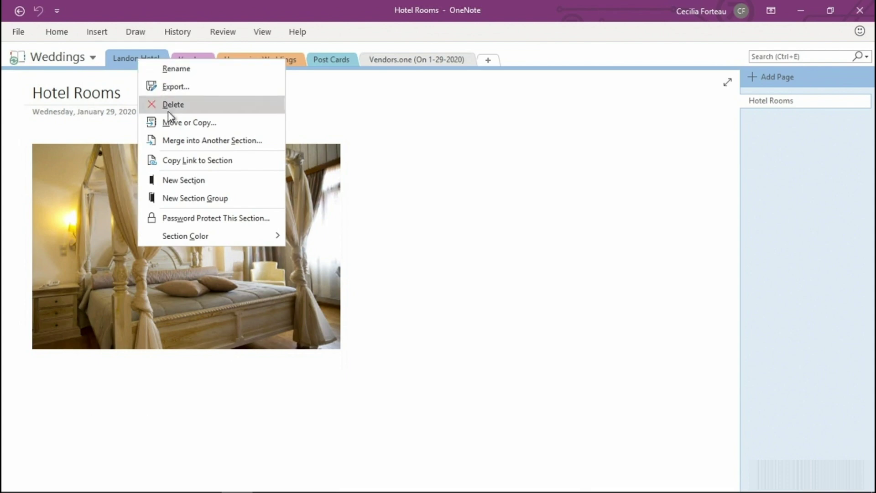
click(171, 123)
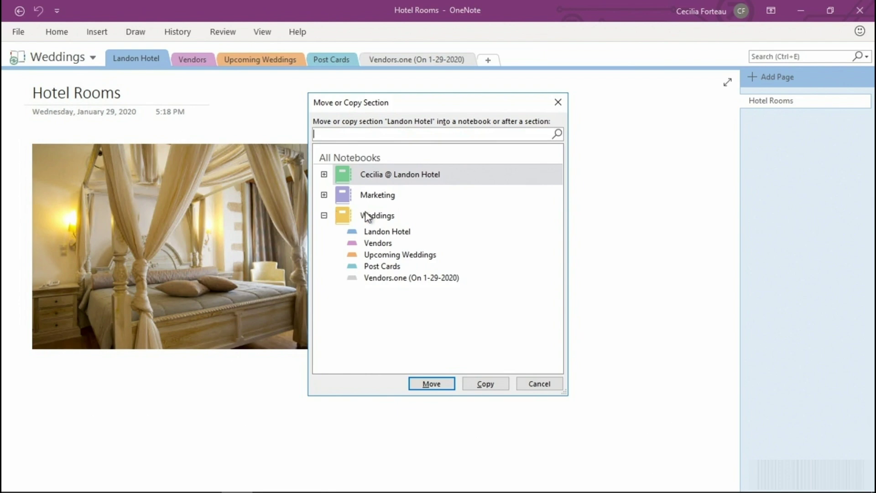
click(370, 217)
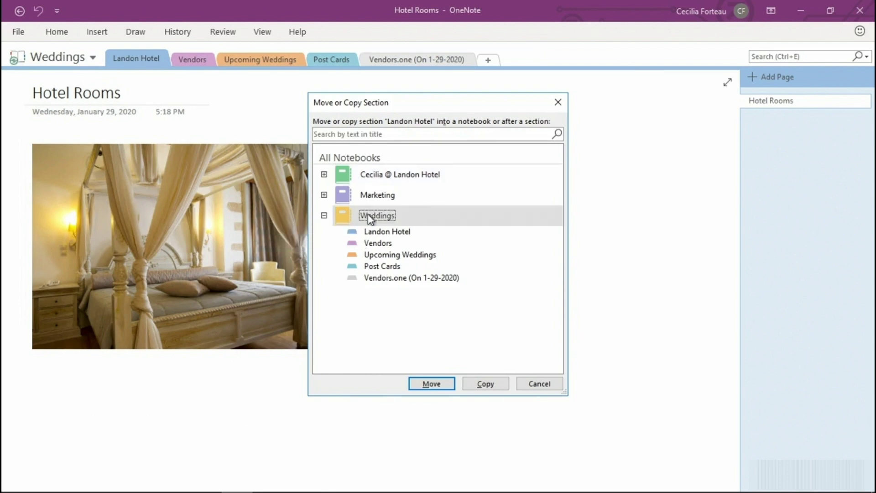
click(483, 385)
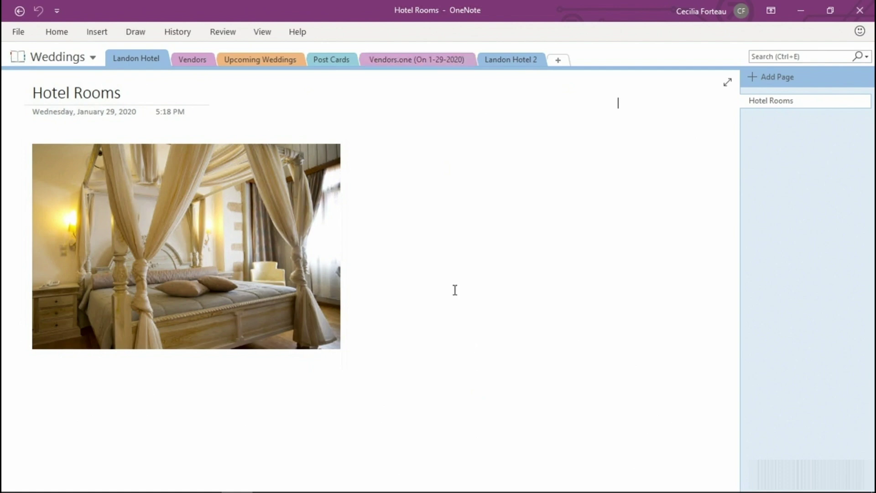
- Run Sync This Notebook Now on the Weddings notebook
right_click(502, 64)
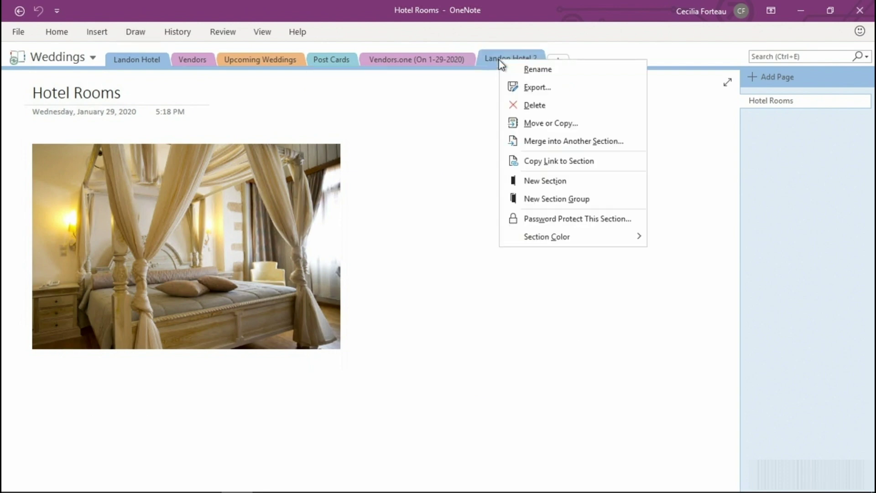
key(Escape)
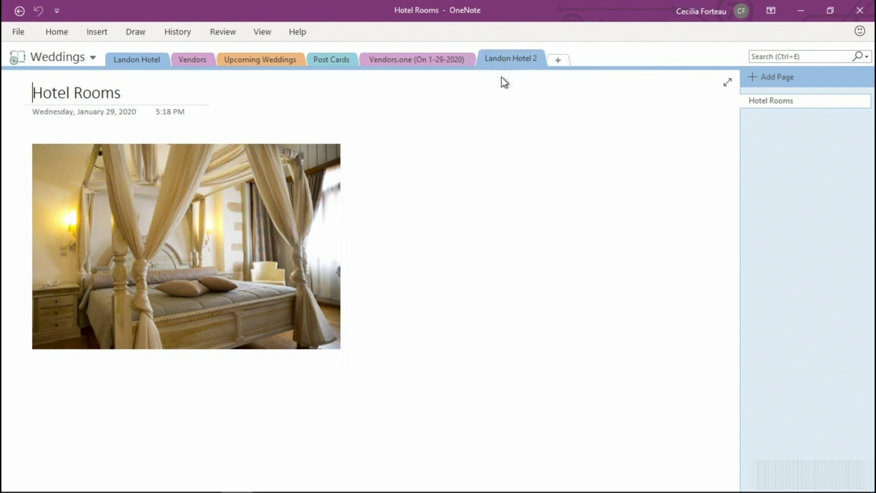
right_click(68, 57)
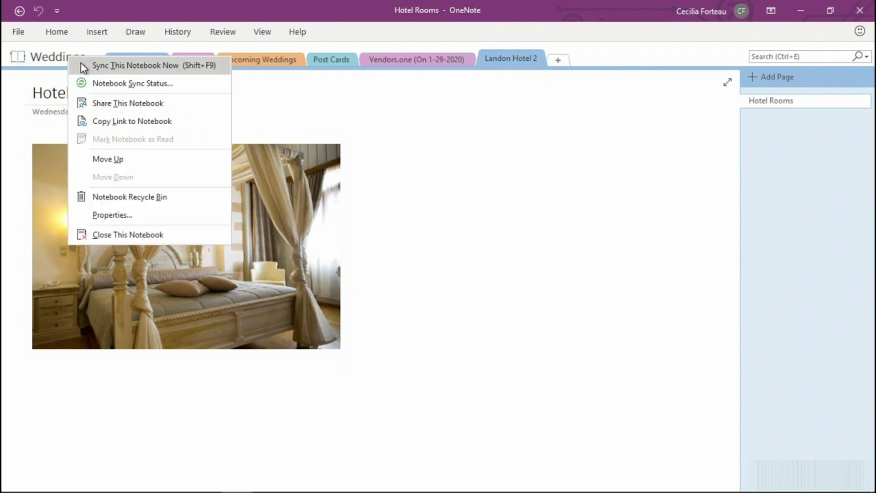
click(83, 68)
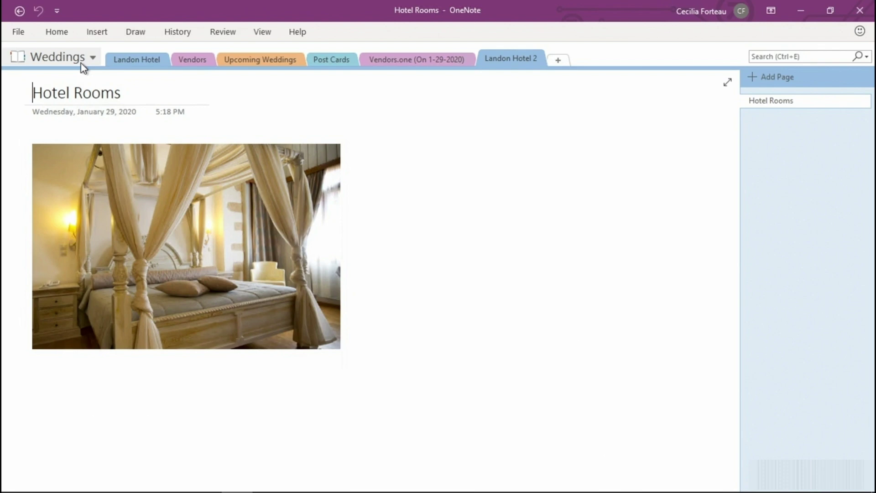
- Open the Weddings folder in the notebook backups browser
click(18, 32)
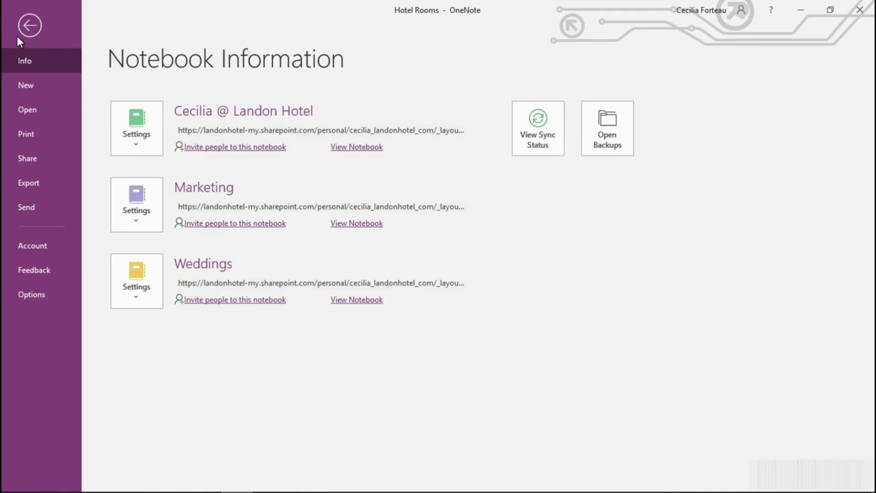
click(593, 145)
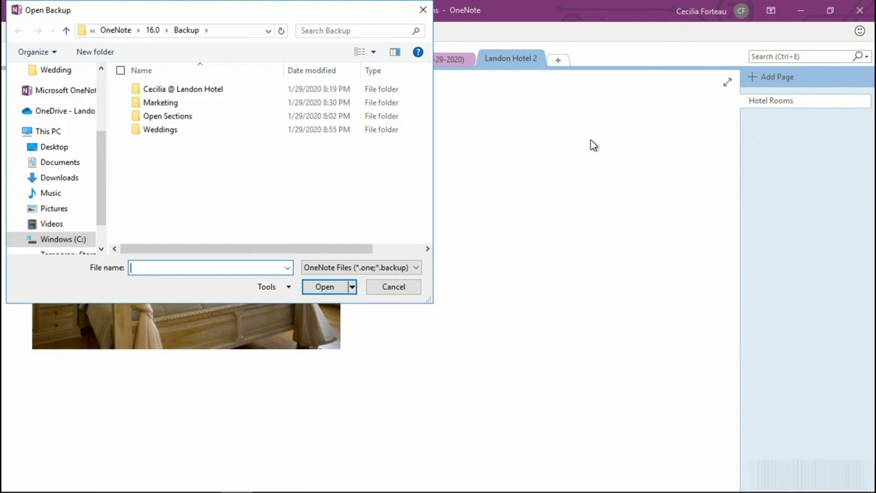
double_click(164, 129)
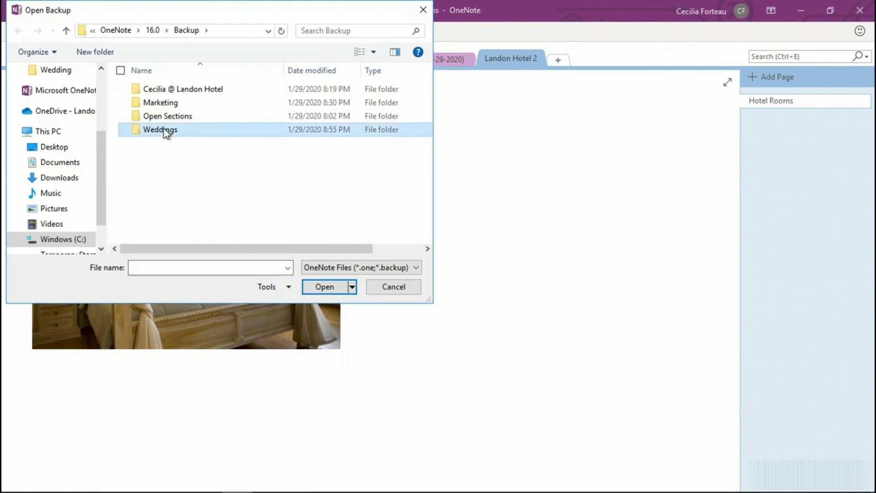
- Delete the Landon Hotel 2 and New Section 1 backup files, then cancel the browser
click(174, 102)
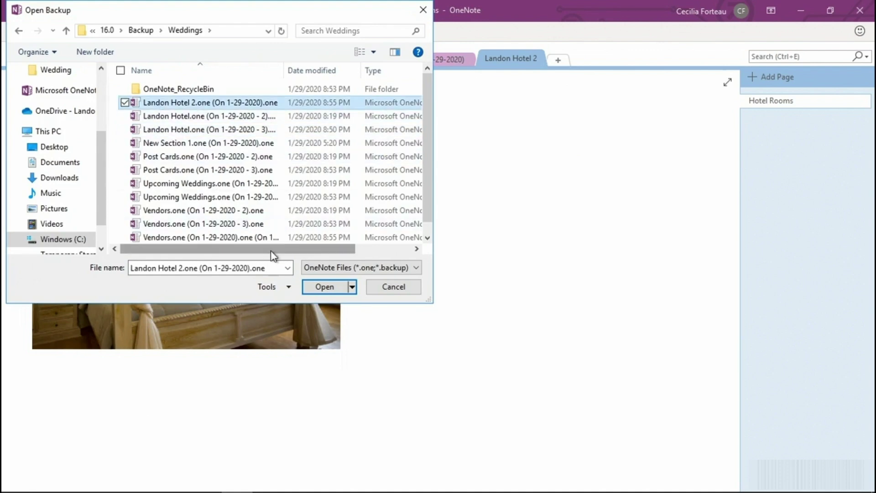
right_click(198, 103)
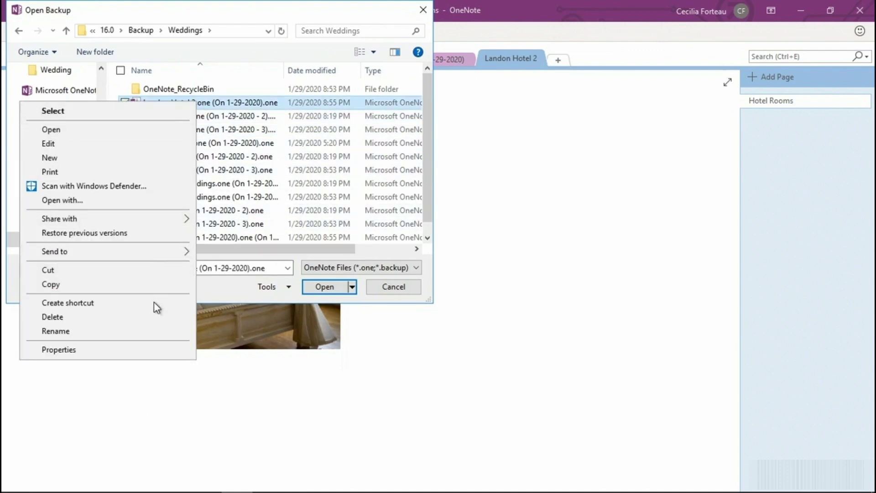
click(153, 316)
right_click(177, 130)
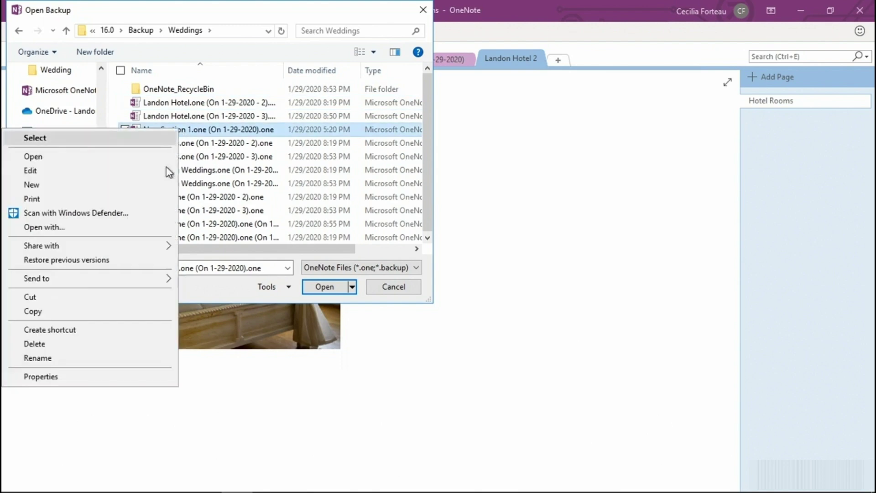
click(136, 345)
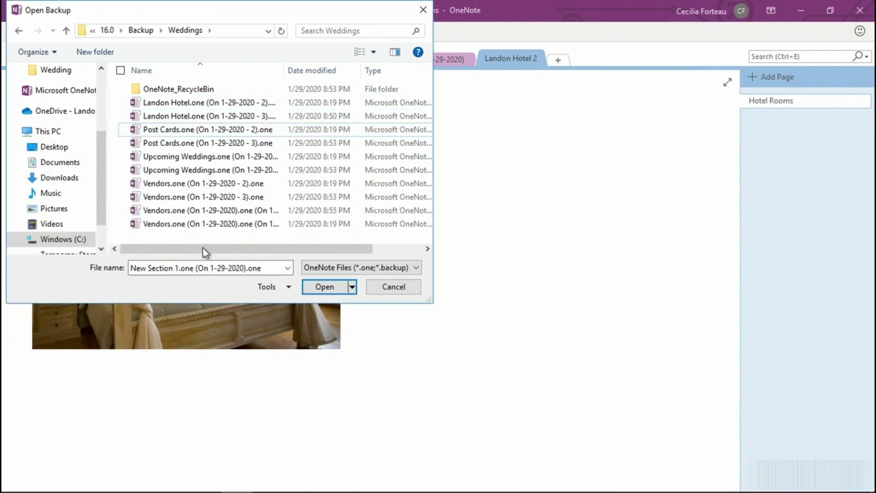
click(380, 287)
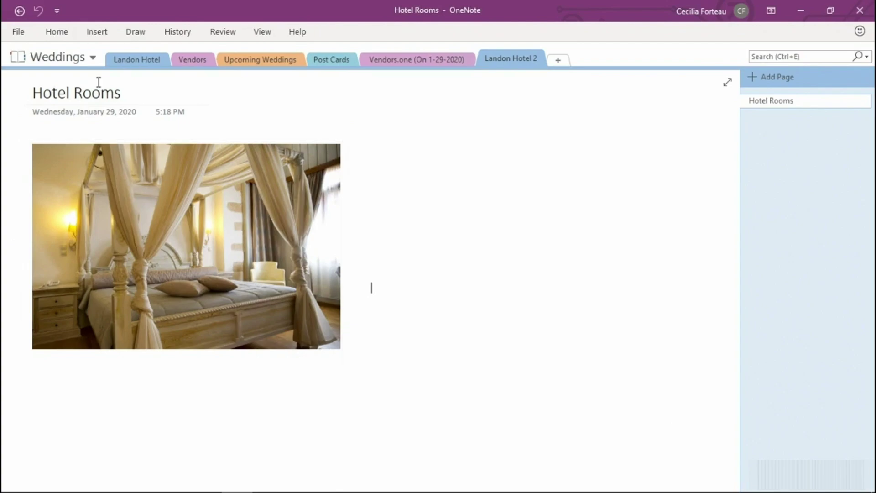
- Optimize all notebook files now from the Save & Backup options
click(20, 34)
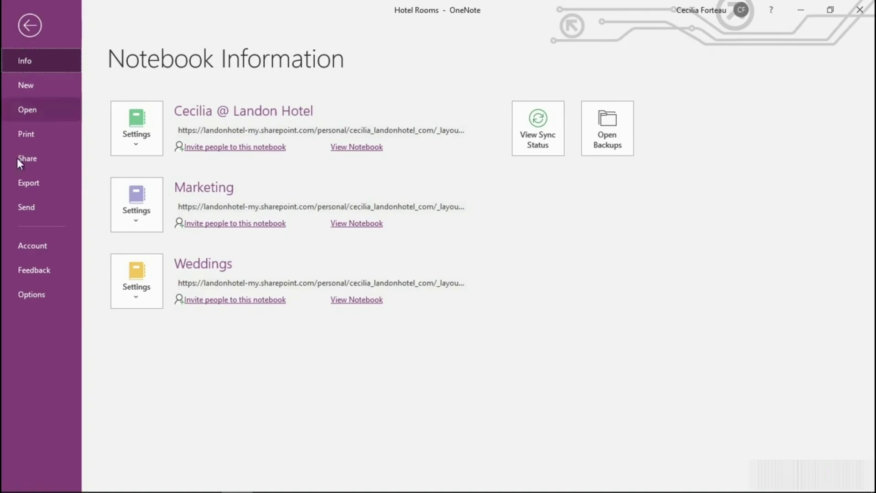
click(32, 294)
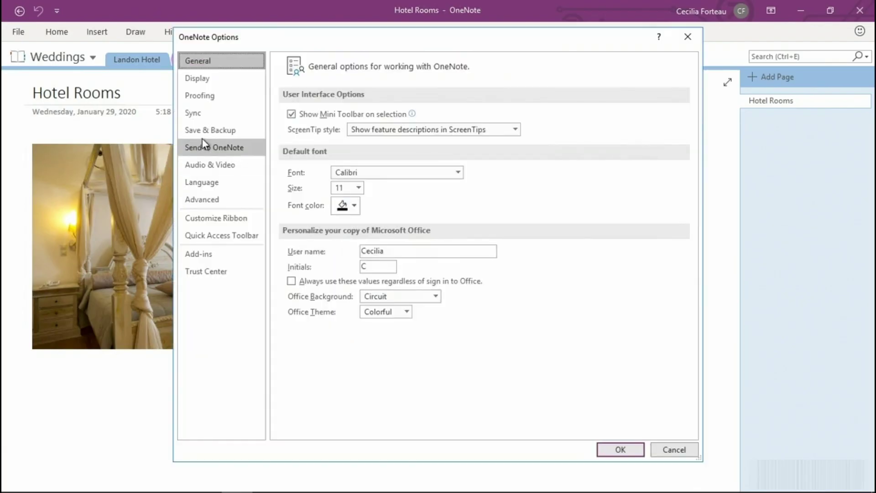
click(209, 134)
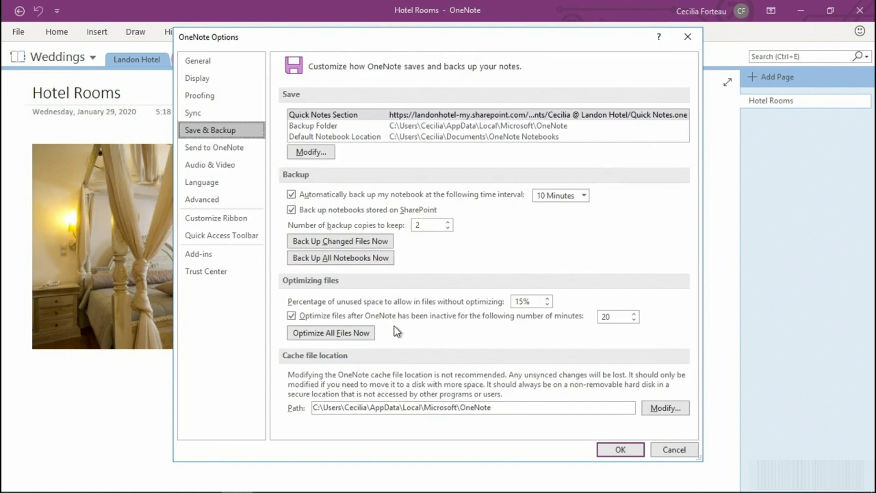
click(371, 332)
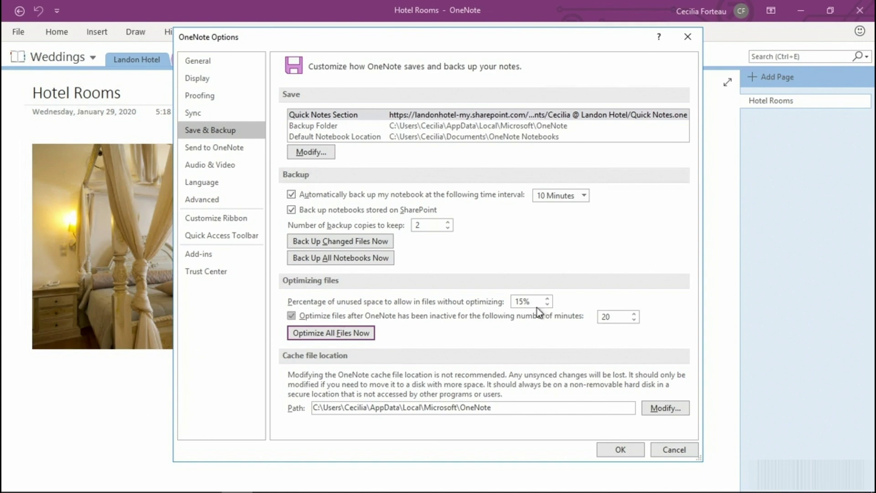
- Change the optimize-after-inactivity interval from 20 to 25 minutes
click(634, 319)
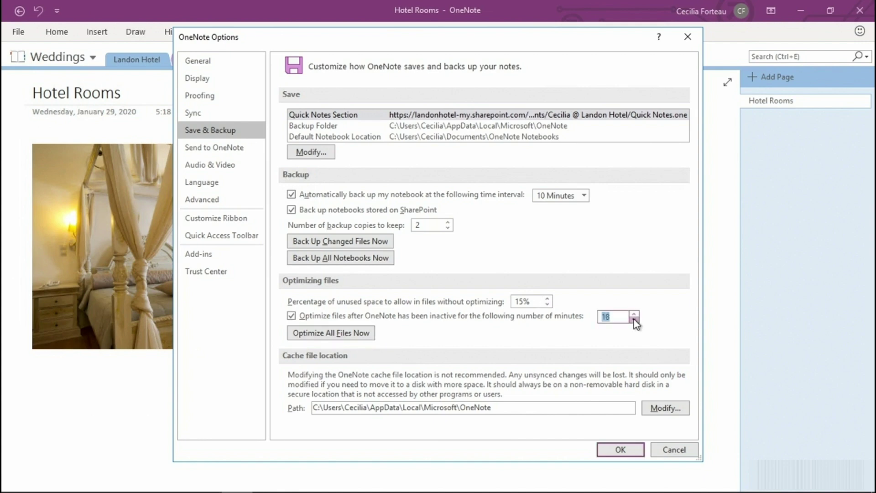
click(634, 315)
click(635, 314)
click(634, 315)
click(633, 314)
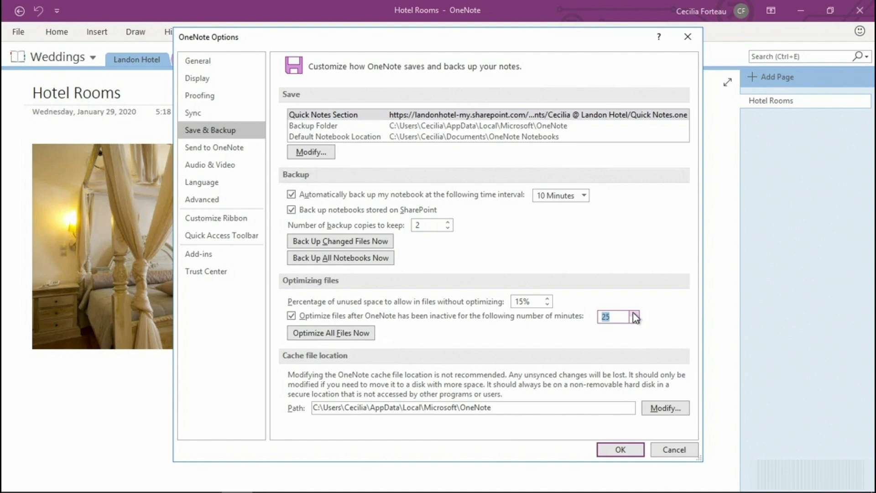